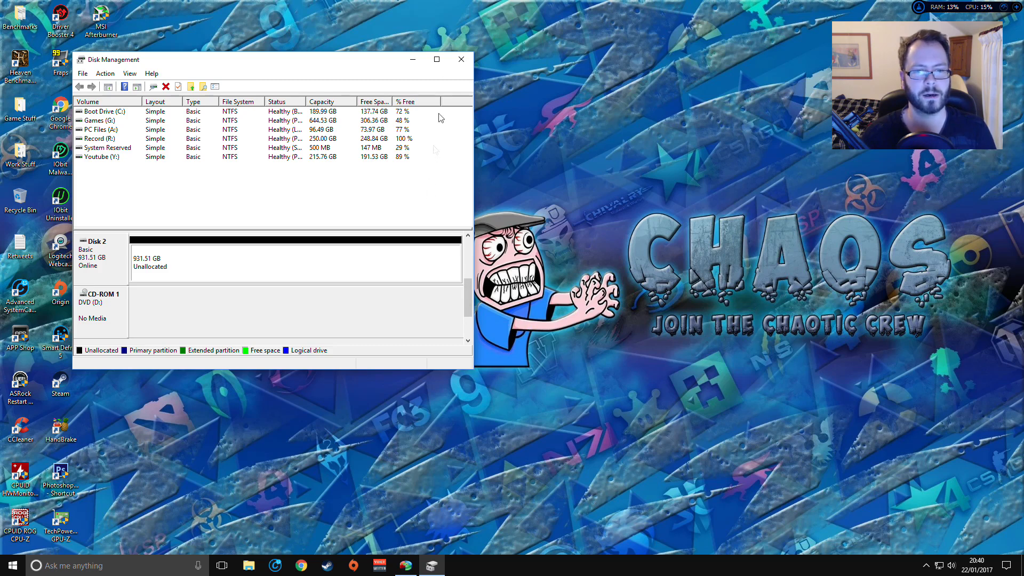
Examine the partitions and unallocated space of all drives in a maximized Disk Management window, and close it.
{"action": "left_click", "coordinate": [436, 58]}
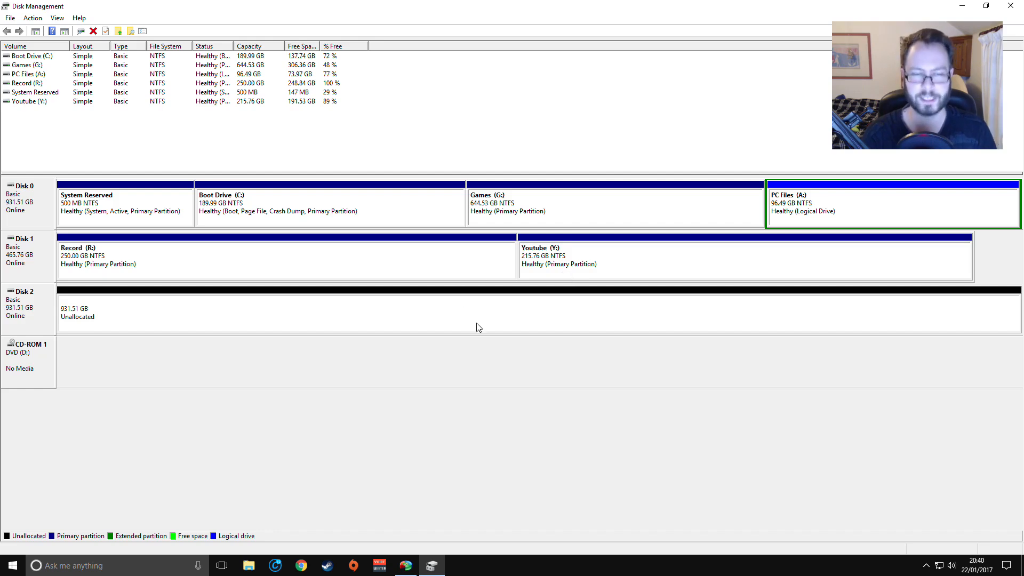
{"action": "left_click", "coordinate": [1006, 7]}
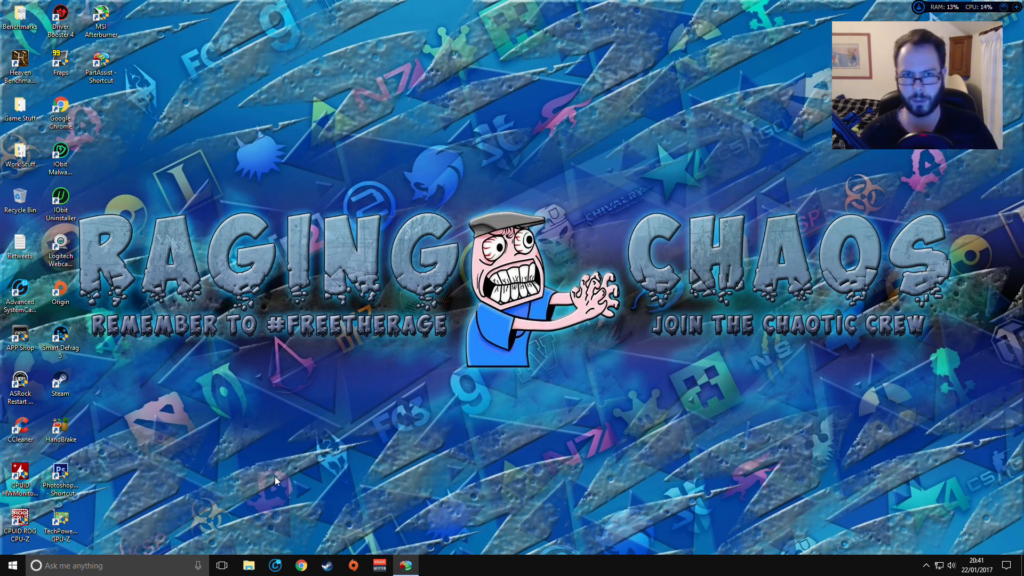
Switch to AOMEI Partition Assistant and queue a quick copy of the Record (R:) partition into the unallocated space on Disk 3.
{"action": "left_click", "coordinate": [415, 559]}
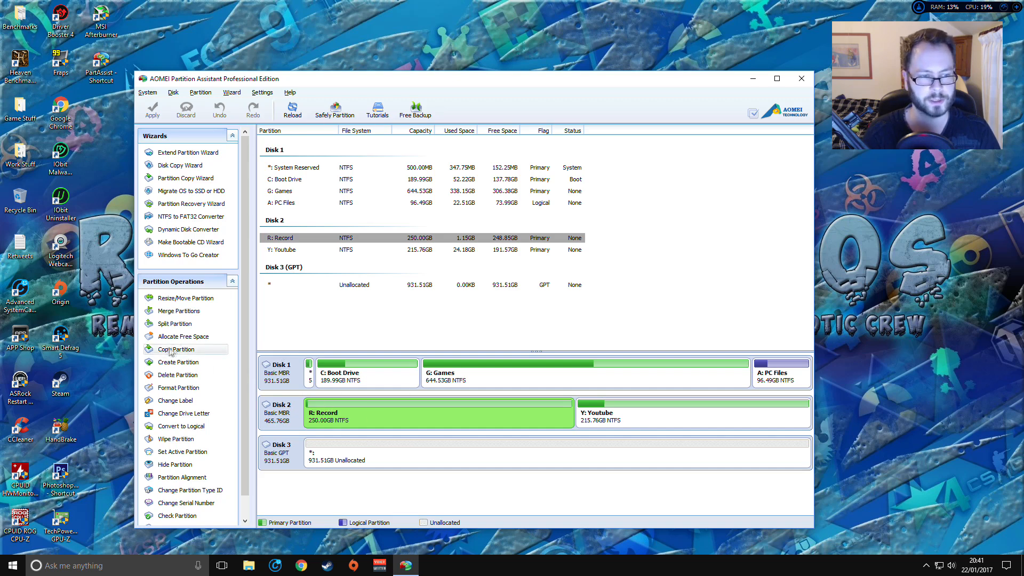
{"action": "left_click", "coordinate": [192, 350]}
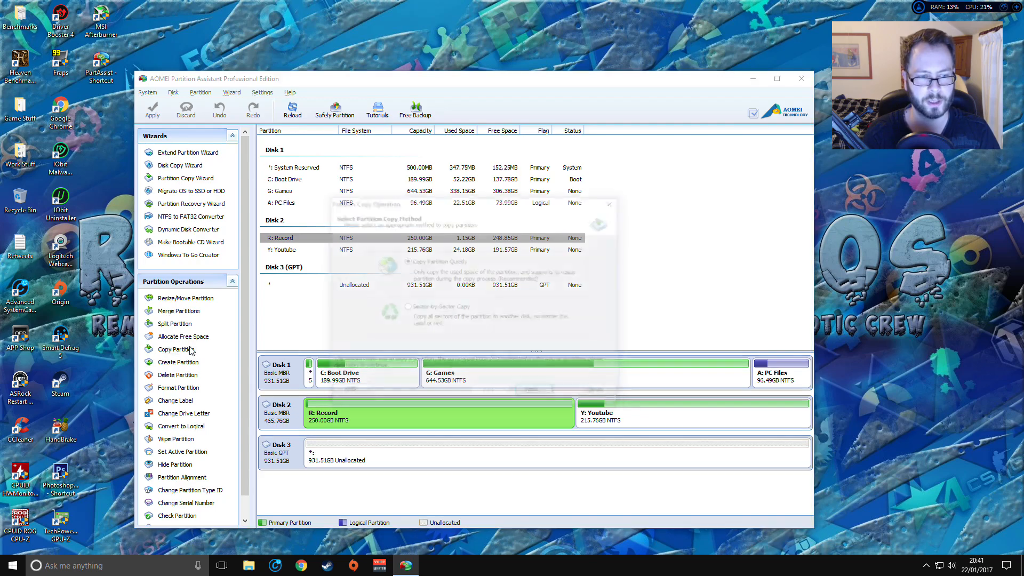
{"action": "left_click", "coordinate": [533, 393]}
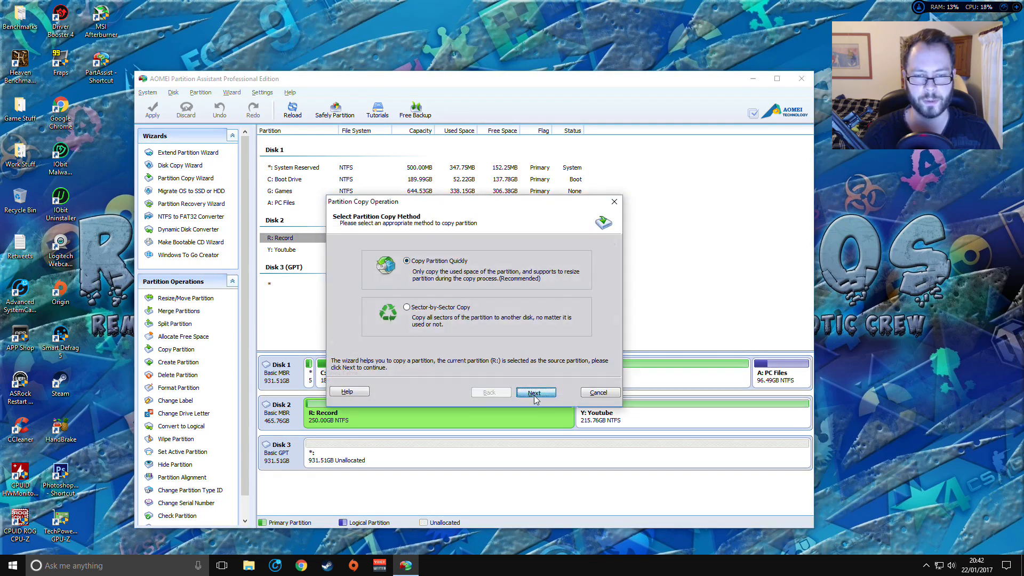
{"action": "scroll", "coordinate": [473, 285], "scroll_direction": "down", "scroll_amount": 1}
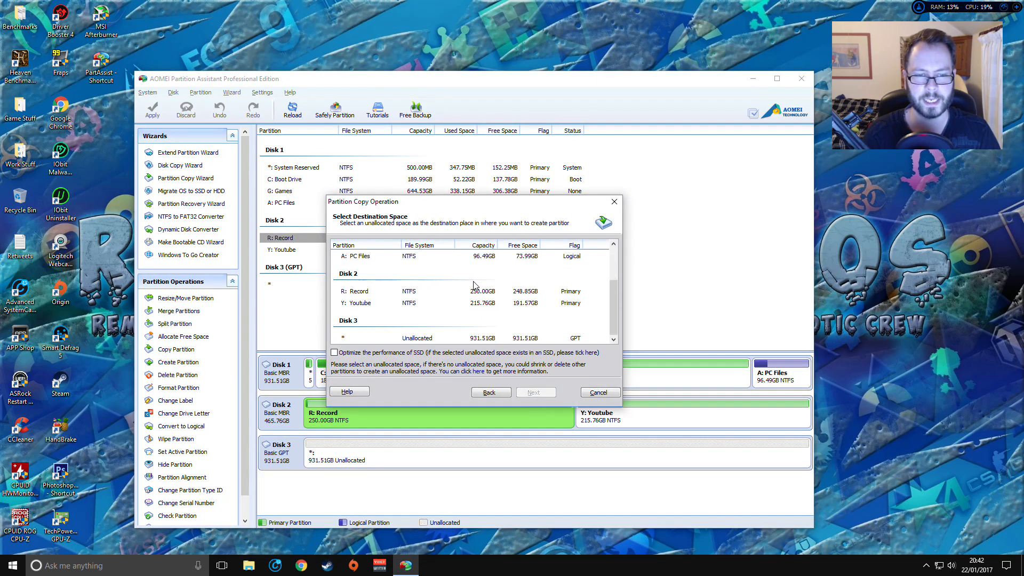
{"action": "left_click", "coordinate": [455, 339]}
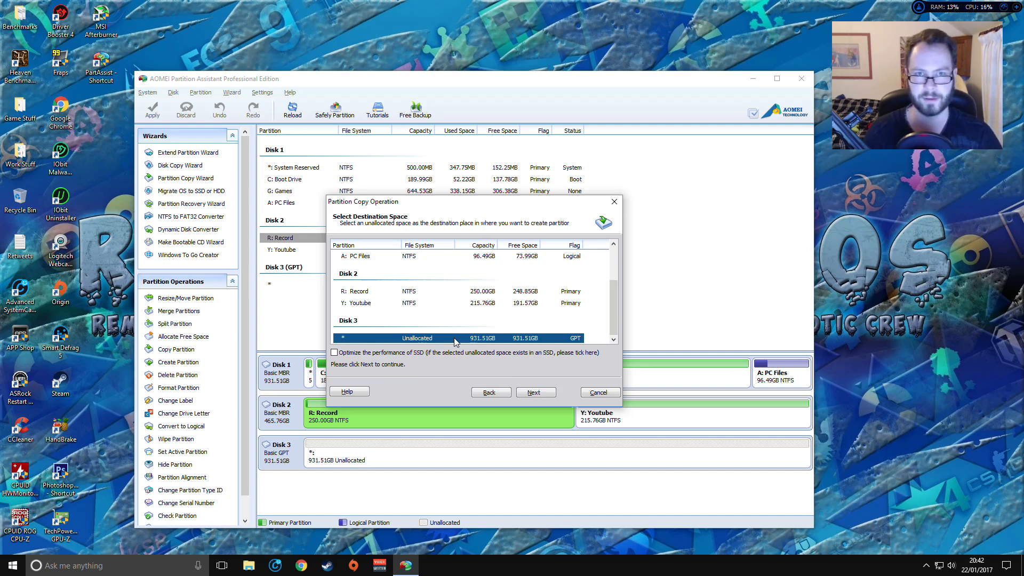
{"action": "left_click", "coordinate": [529, 393]}
{"action": "left_click_drag", "start_coordinate": [395, 293], "coordinate": [329, 282]}
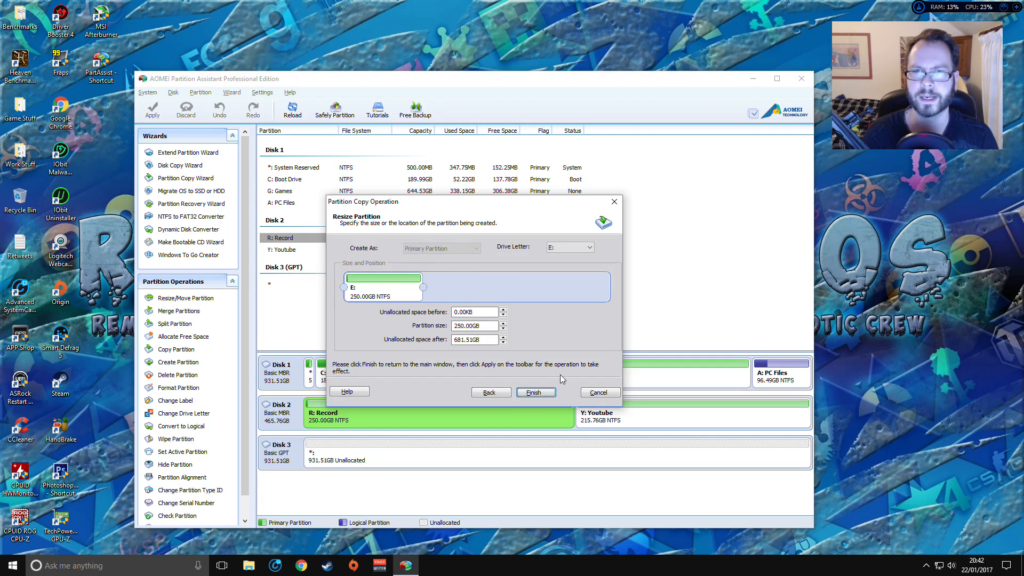
{"action": "left_click", "coordinate": [533, 395]}
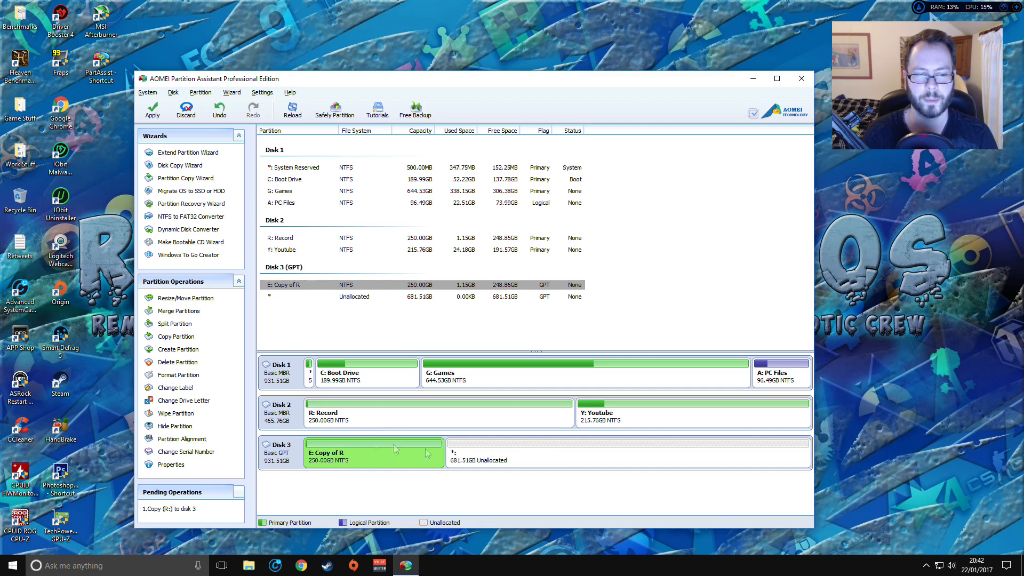
Set up a quick copy of the Youtube (Y:) partition with the remaining unallocated space on Disk 3 as its destination.
{"action": "left_click", "coordinate": [626, 411]}
{"action": "left_click", "coordinate": [178, 350]}
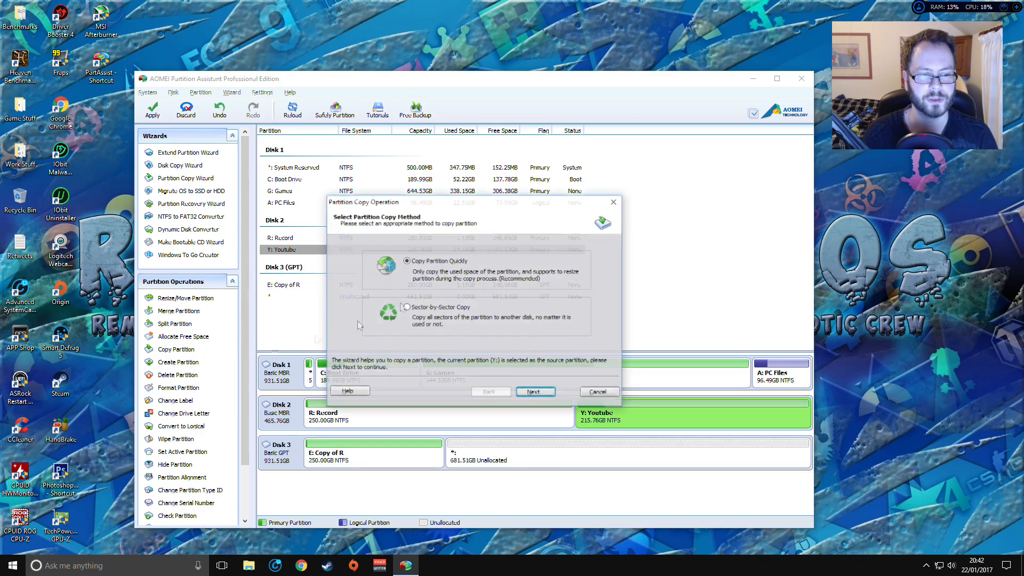
{"action": "left_click", "coordinate": [534, 393]}
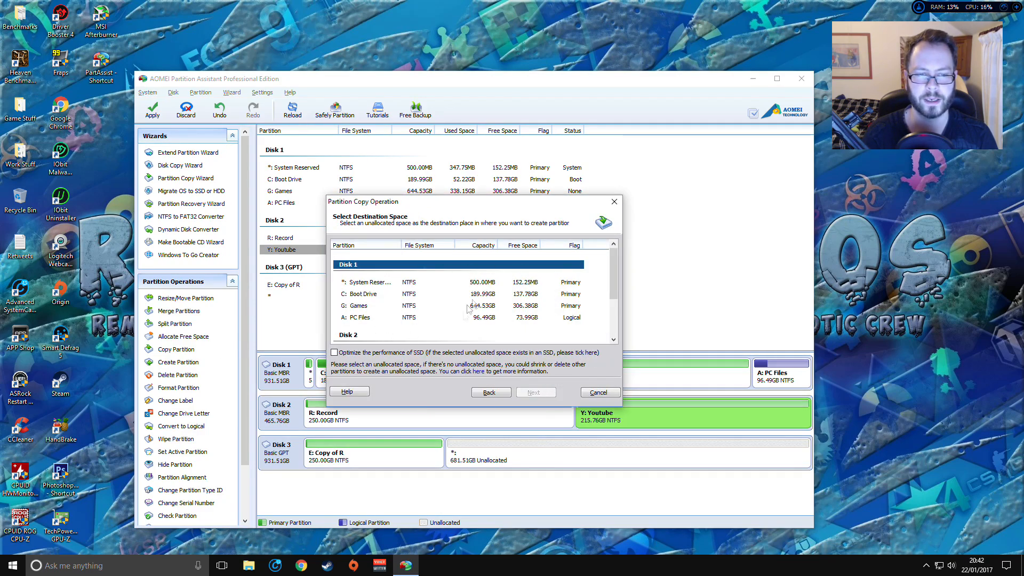
{"action": "scroll", "coordinate": [478, 300], "scroll_direction": "down", "scroll_amount": 3}
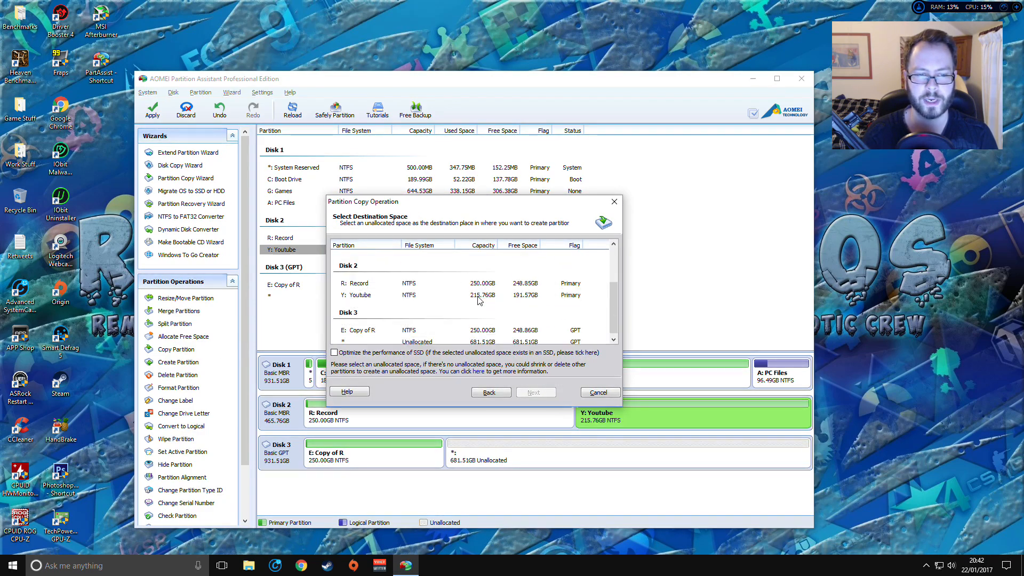
{"action": "left_click", "coordinate": [456, 340]}
{"action": "left_click", "coordinate": [533, 392]}
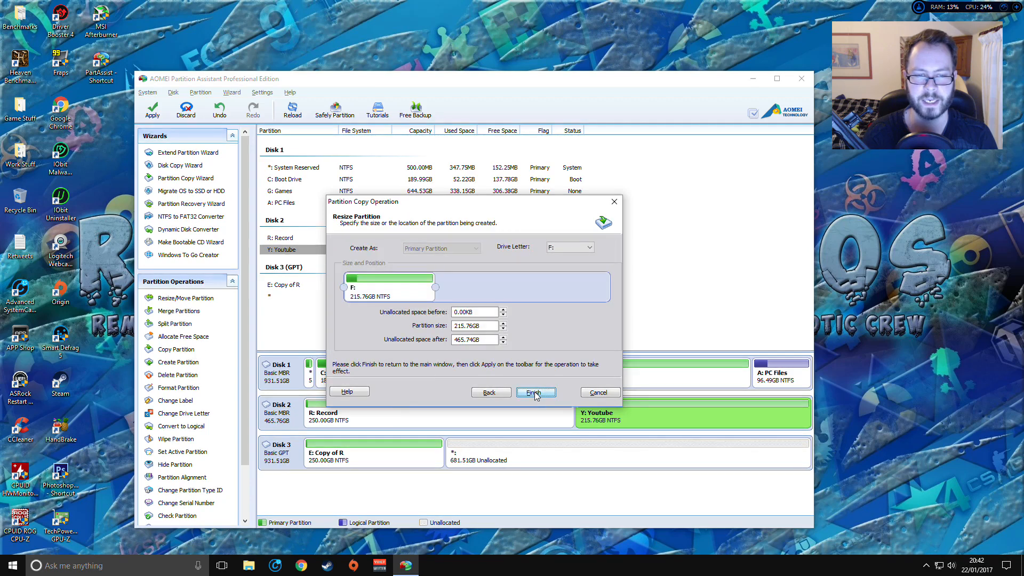
Set the partition size of the Youtube copy to 100 GB and finish the copy setup.
{"action": "left_click_drag", "start_coordinate": [435, 287], "coordinate": [407, 284]}
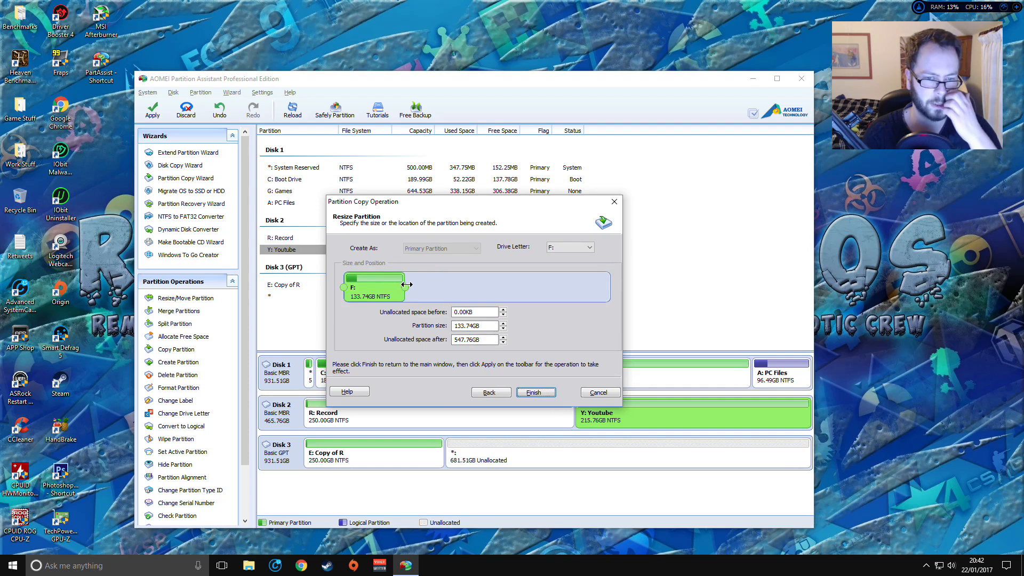
{"action": "left_click_drag", "start_coordinate": [407, 284], "coordinate": [397, 286]}
{"action": "double_click", "coordinate": [490, 326]}
{"action": "type", "text": "100Gb"}
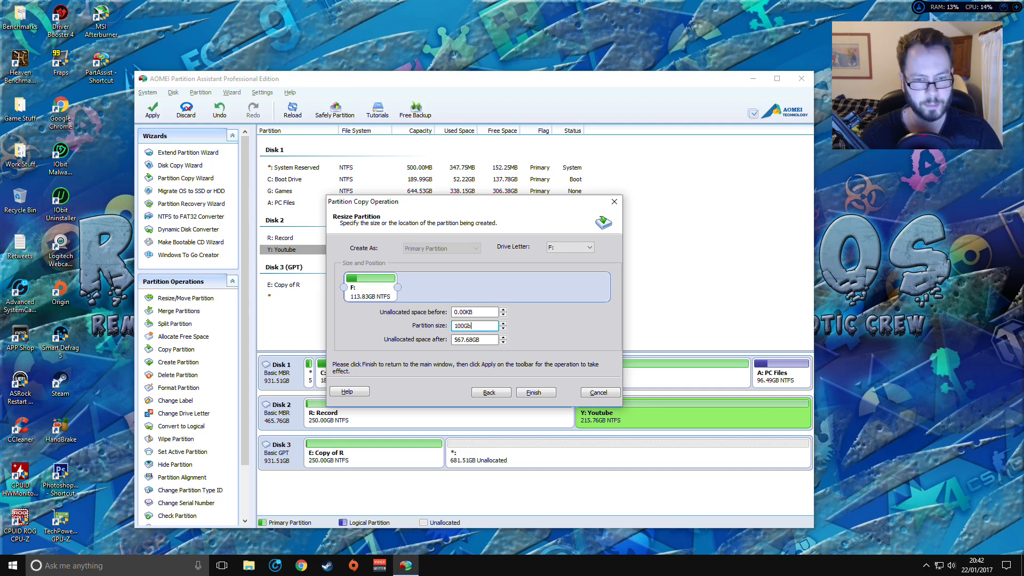
{"action": "left_click", "coordinate": [484, 312]}
{"action": "left_click", "coordinate": [485, 324]}
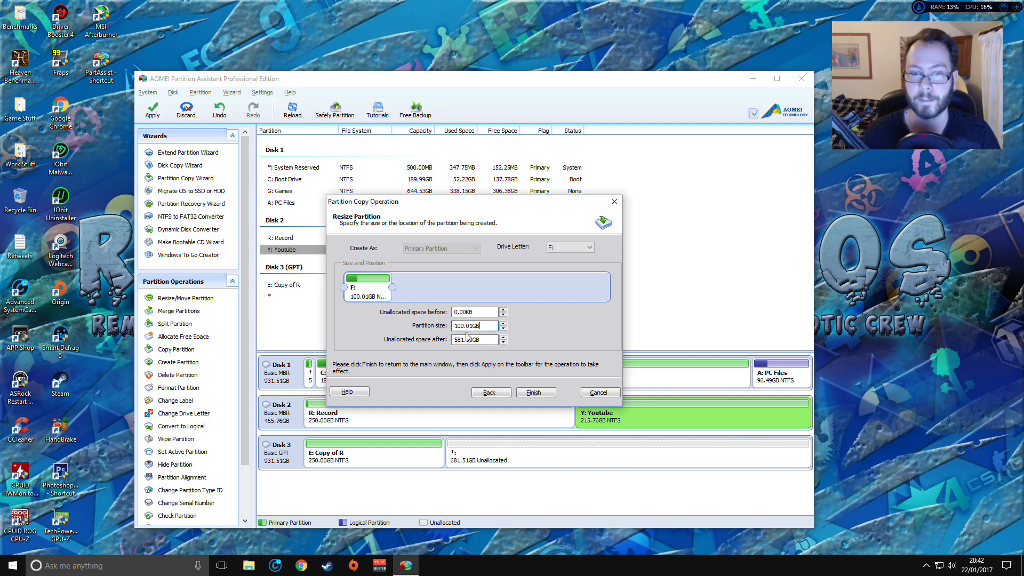
{"action": "left_click", "coordinate": [531, 393]}
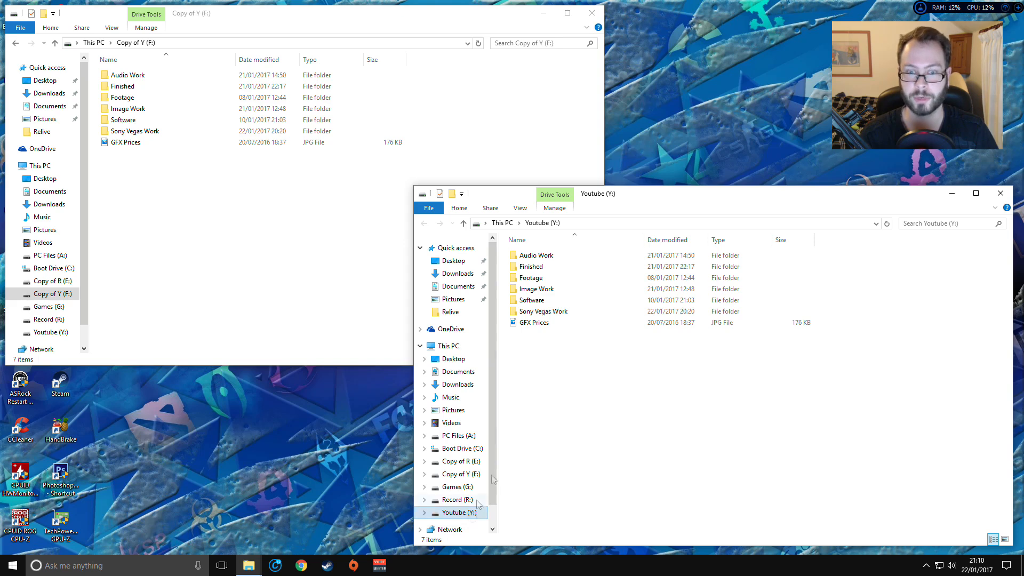
Compare the folders on Copy of R (E:) and Record (R:) in the two File Explorer windows, and close both windows.
{"action": "left_click", "coordinate": [59, 281]}
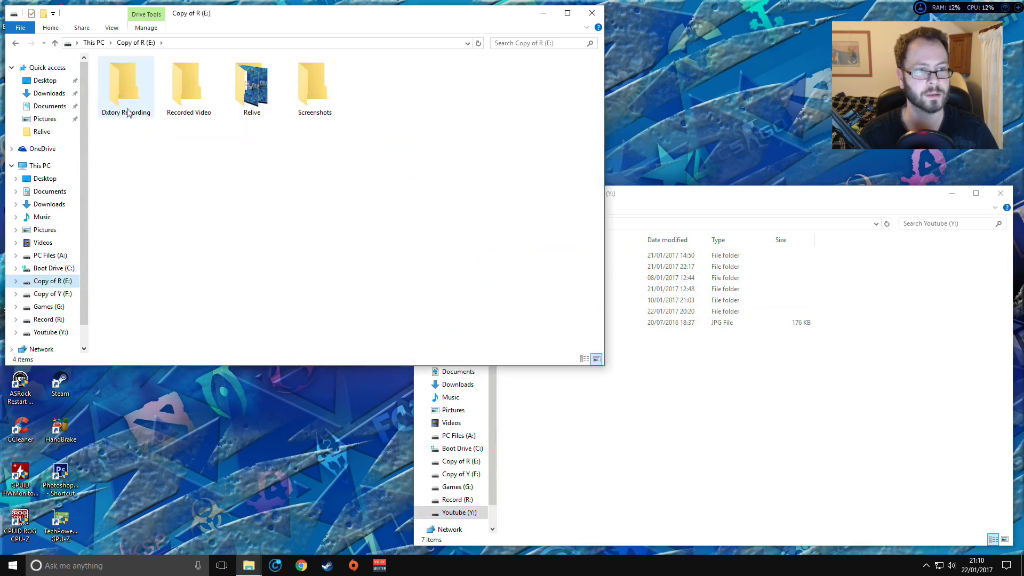
{"action": "left_click", "coordinate": [611, 405]}
{"action": "left_click", "coordinate": [460, 461]}
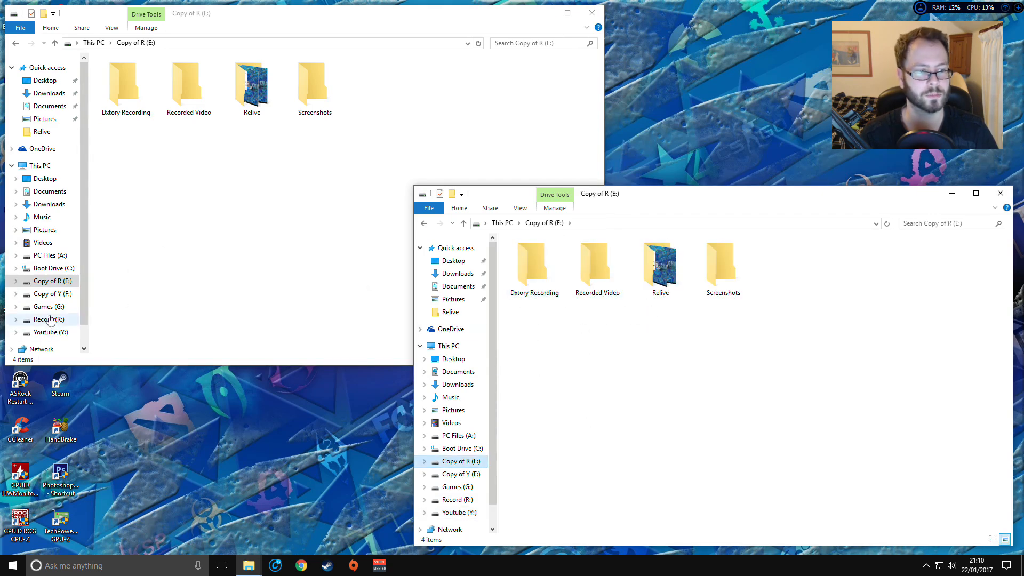
{"action": "left_click", "coordinate": [49, 319]}
{"action": "left_click", "coordinate": [456, 199]}
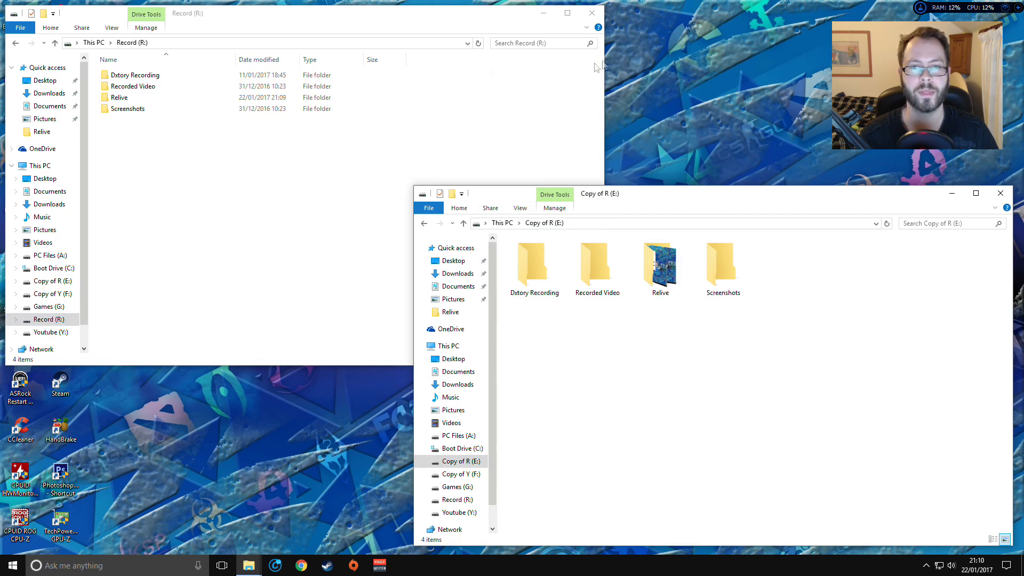
{"action": "left_click", "coordinate": [595, 16]}
{"action": "left_click", "coordinate": [593, 15]}
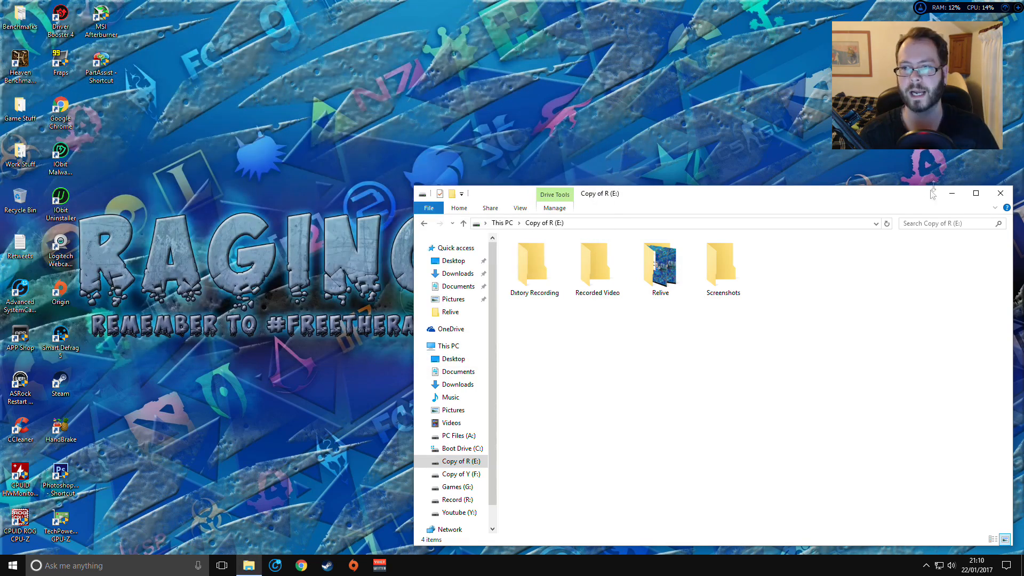
{"action": "left_click", "coordinate": [1000, 193]}
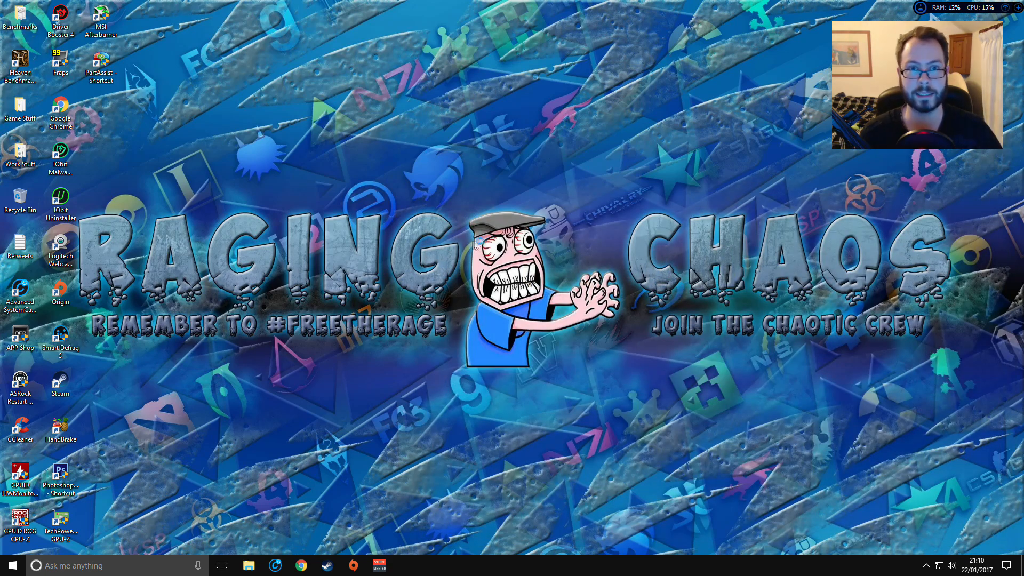